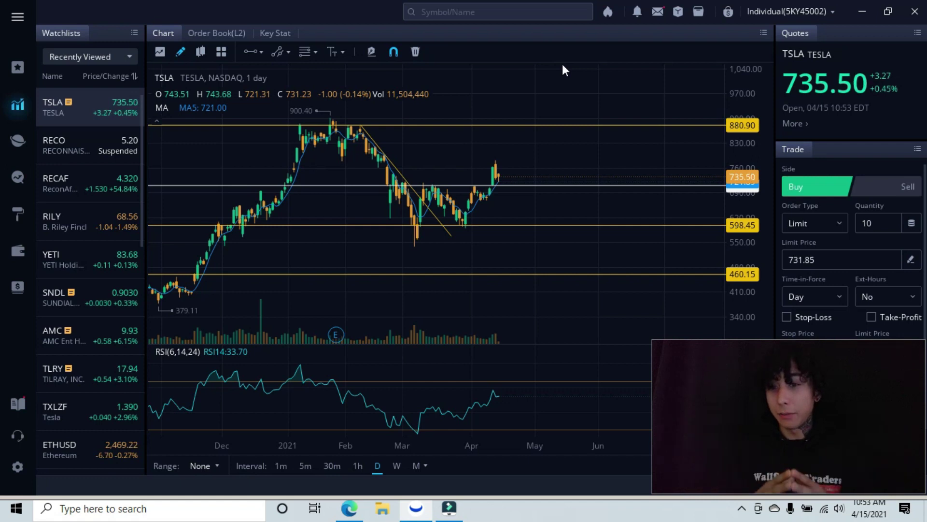
Step: Delete the 460.15 horizontal line from the TSLA chart using the drawing toolbar's trash icon
{"action": "left_click", "coordinate": [539, 275]}
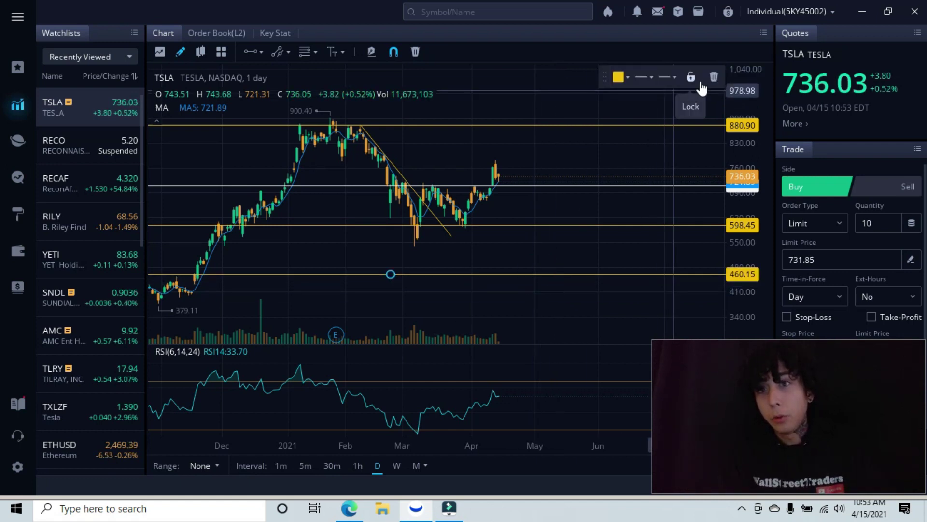
{"action": "left_click", "coordinate": [713, 77]}
{"action": "mouse_move", "coordinate": [576, 149]}
{"action": "left_mouse_down"}
{"action": "mouse_move", "coordinate": [512, 153]}
{"action": "mouse_move", "coordinate": [599, 156]}
{"action": "left_mouse_up"}
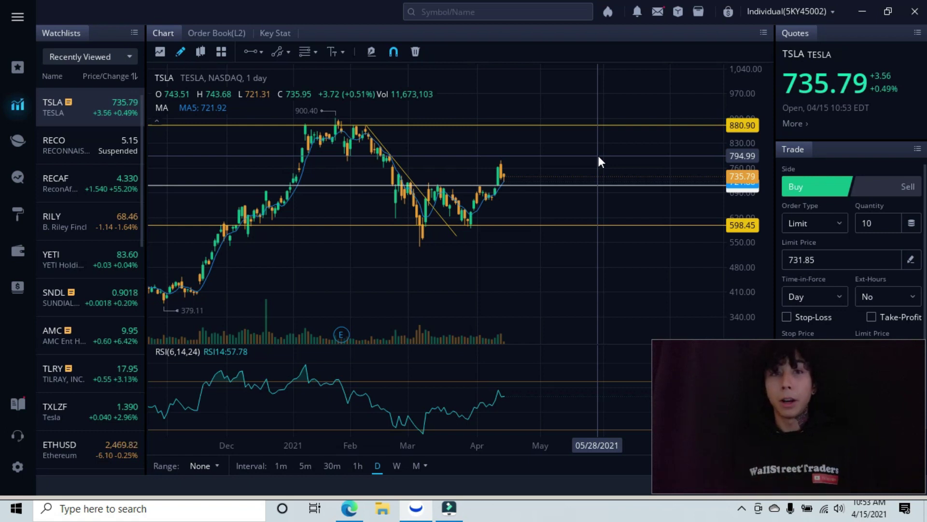
{"action": "left_click", "coordinate": [586, 125]}
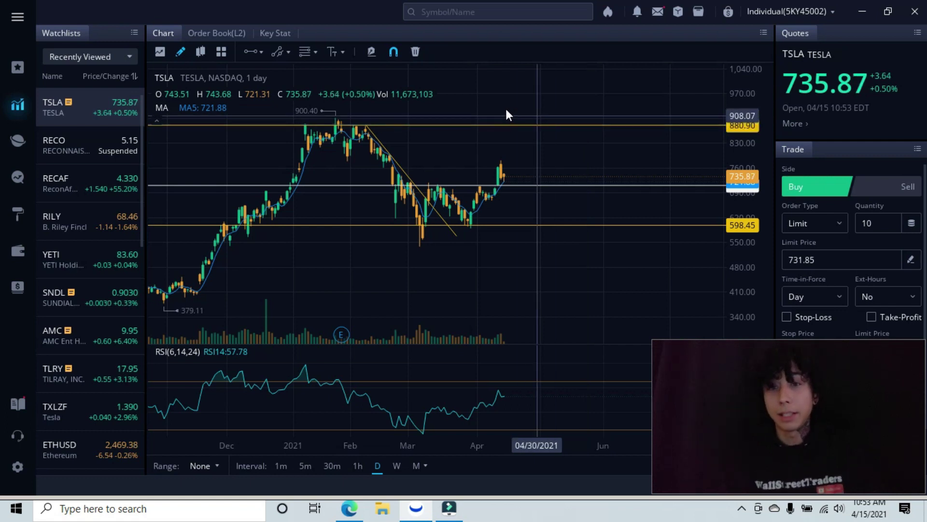
{"action": "left_click_drag", "start_coordinate": [534, 116], "coordinate": [597, 116]}
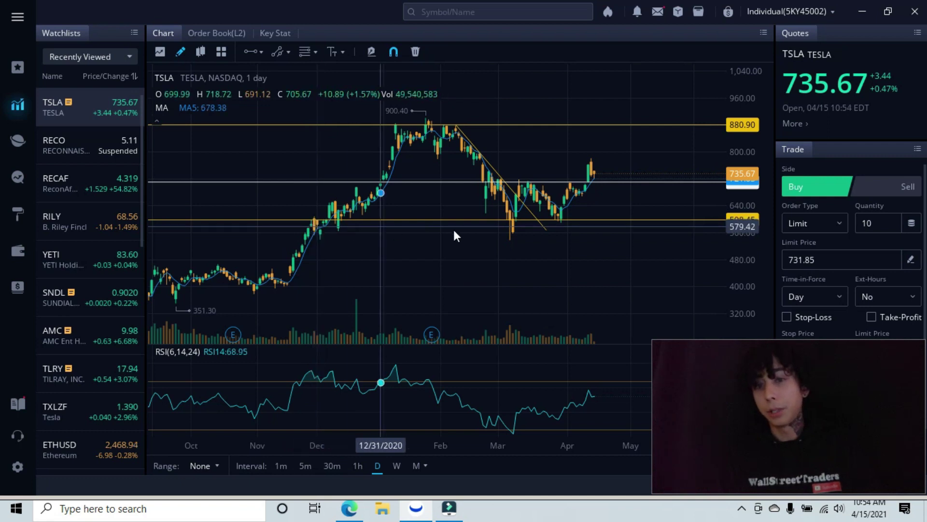
{"action": "left_click_drag", "start_coordinate": [640, 246], "coordinate": [543, 262]}
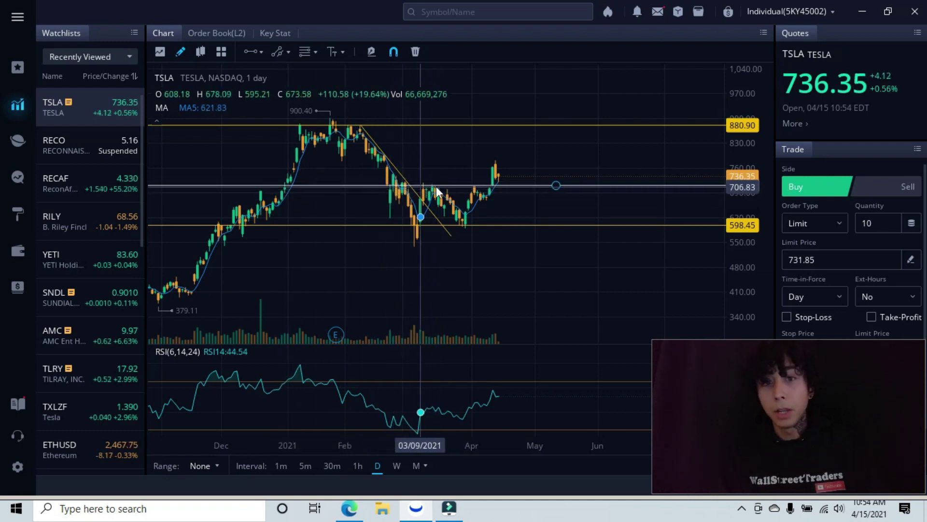
Step: Undo an accidental nudge of the 598.45 support, then raise the white minor line to about 707
{"action": "left_click_drag", "start_coordinate": [465, 224], "coordinate": [460, 227]}
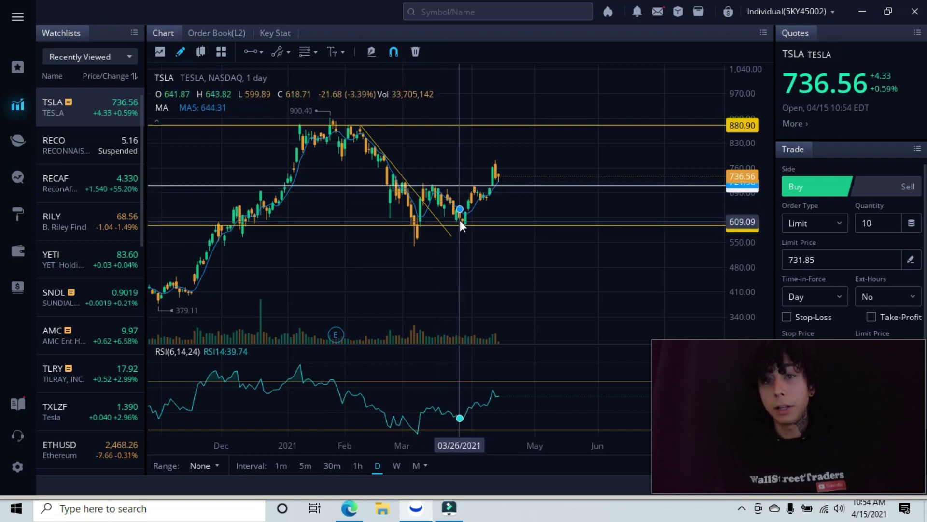
{"action": "key", "text": "ctrl+z"}
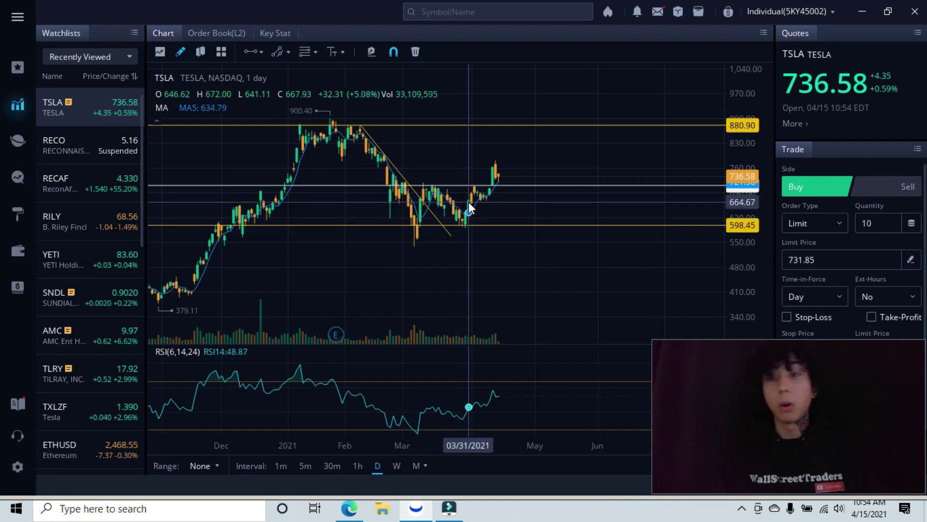
{"action": "left_click_drag", "start_coordinate": [469, 202], "coordinate": [474, 187]}
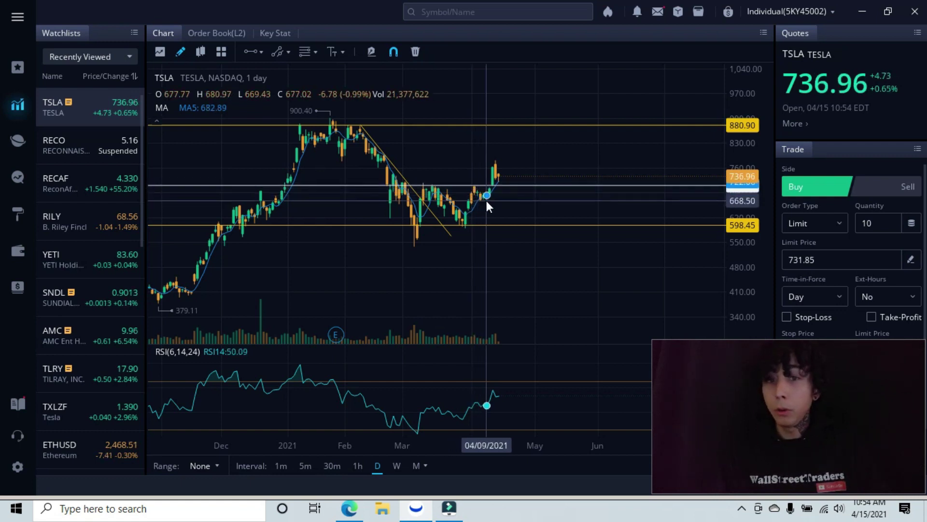
{"action": "left_click_drag", "start_coordinate": [485, 201], "coordinate": [491, 183]}
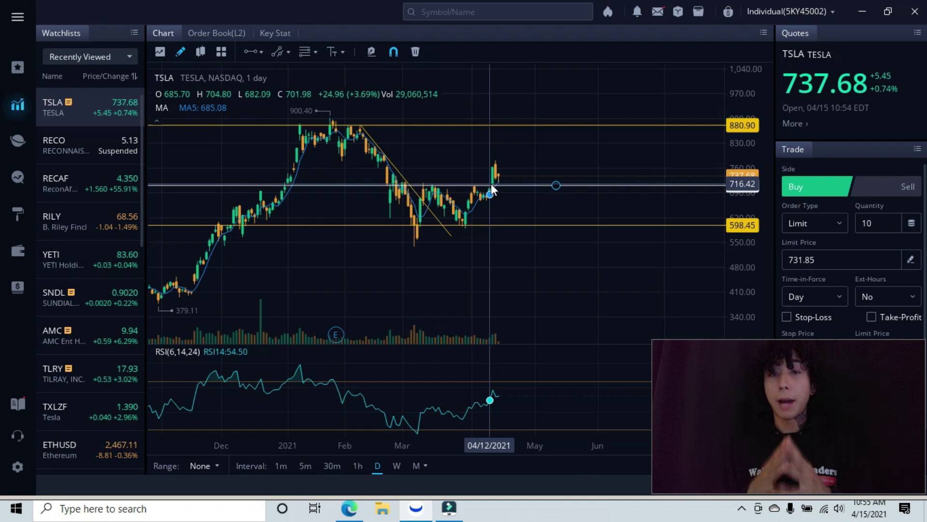
Step: Focus the TSLA chart to zoom into February through April
{"action": "left_click", "coordinate": [534, 173]}
{"action": "scroll", "coordinate": [534, 174], "scroll_direction": "up", "scroll_amount": 2}
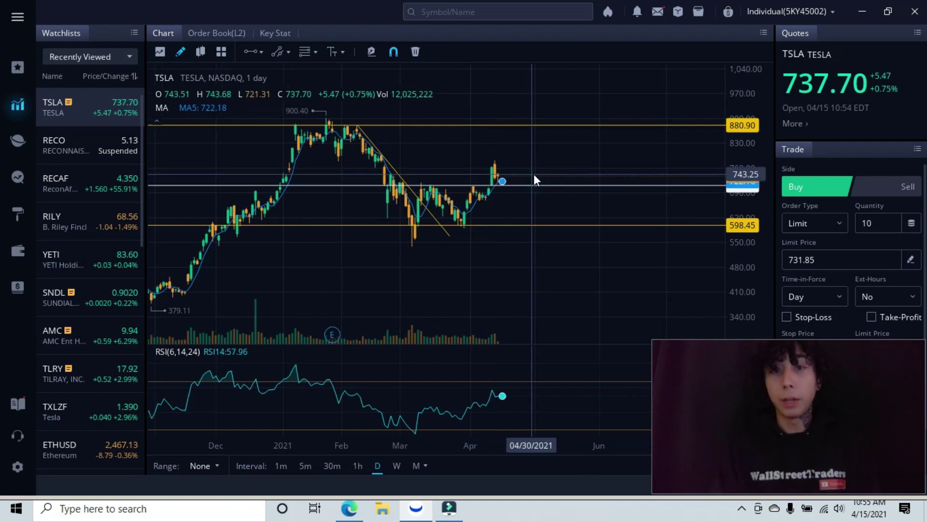
{"action": "scroll", "coordinate": [534, 174], "scroll_direction": "up", "scroll_amount": 1}
{"action": "scroll", "coordinate": [533, 173], "scroll_direction": "up", "scroll_amount": 1}
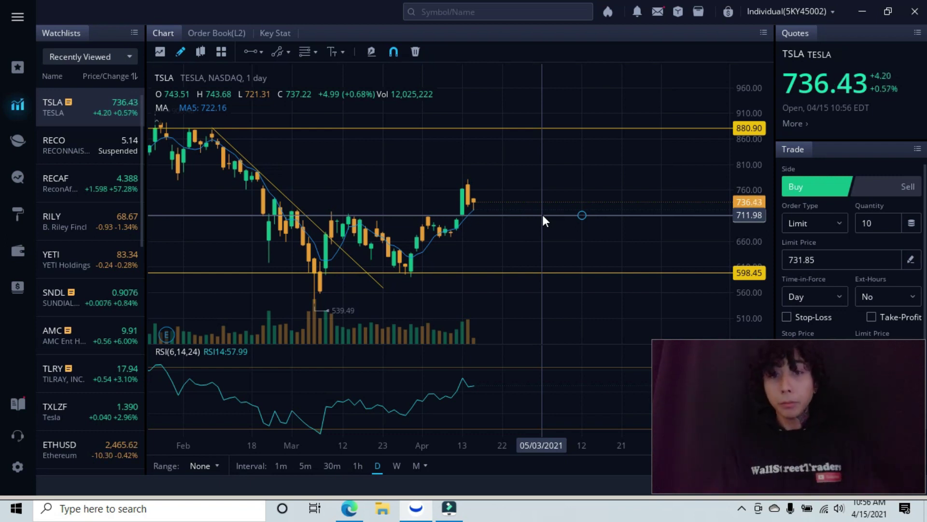
Step: Place horizontal lines at about 712 and at the support level
{"action": "left_click", "coordinate": [543, 216]}
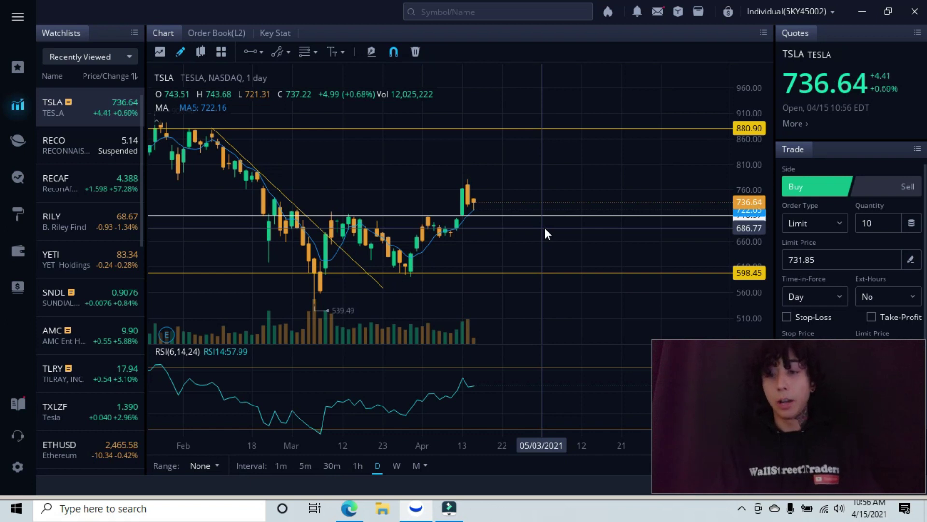
{"action": "scroll", "coordinate": [545, 228], "scroll_direction": "up", "scroll_amount": 1}
{"action": "scroll", "coordinate": [545, 228], "scroll_direction": "up", "scroll_amount": 1}
{"action": "scroll", "coordinate": [545, 233], "scroll_direction": "down", "scroll_amount": 1}
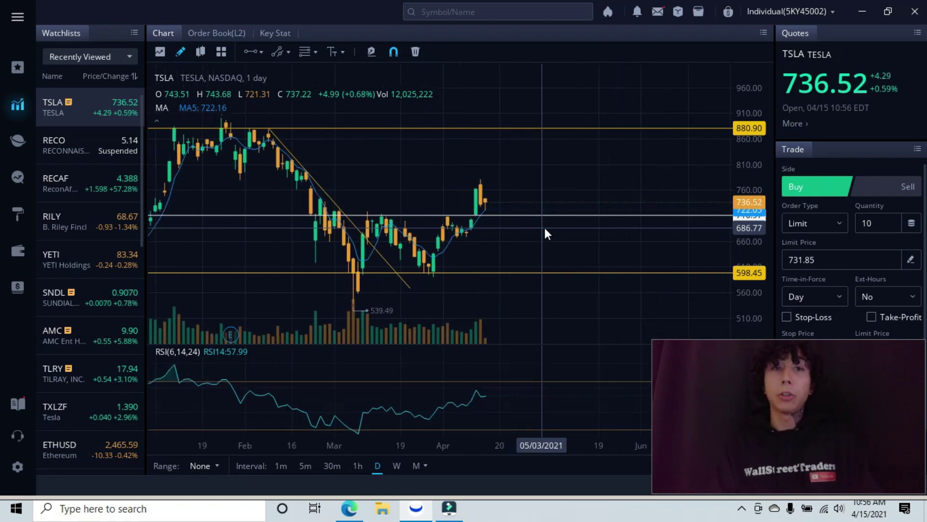
{"action": "scroll", "coordinate": [546, 233], "scroll_direction": "down", "scroll_amount": 2}
{"action": "scroll", "coordinate": [545, 233], "scroll_direction": "down", "scroll_amount": 2}
{"action": "left_click", "coordinate": [544, 227]}
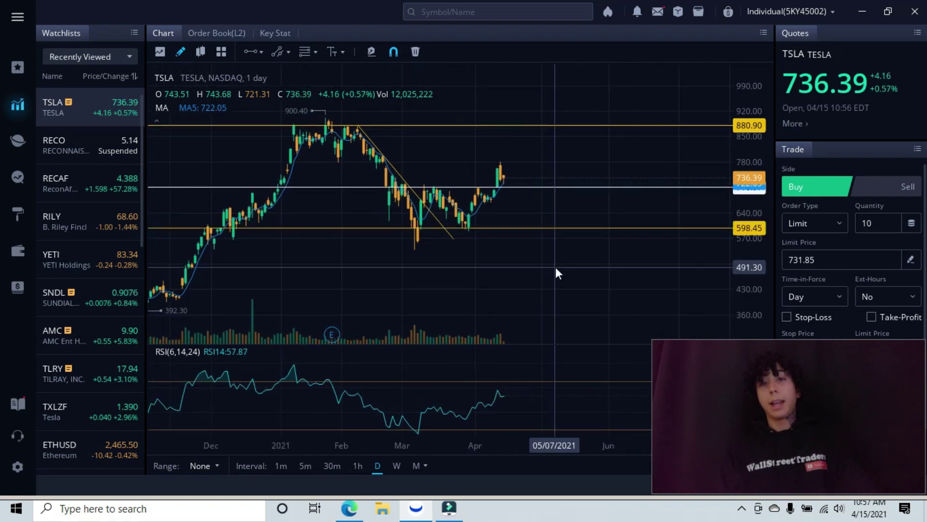